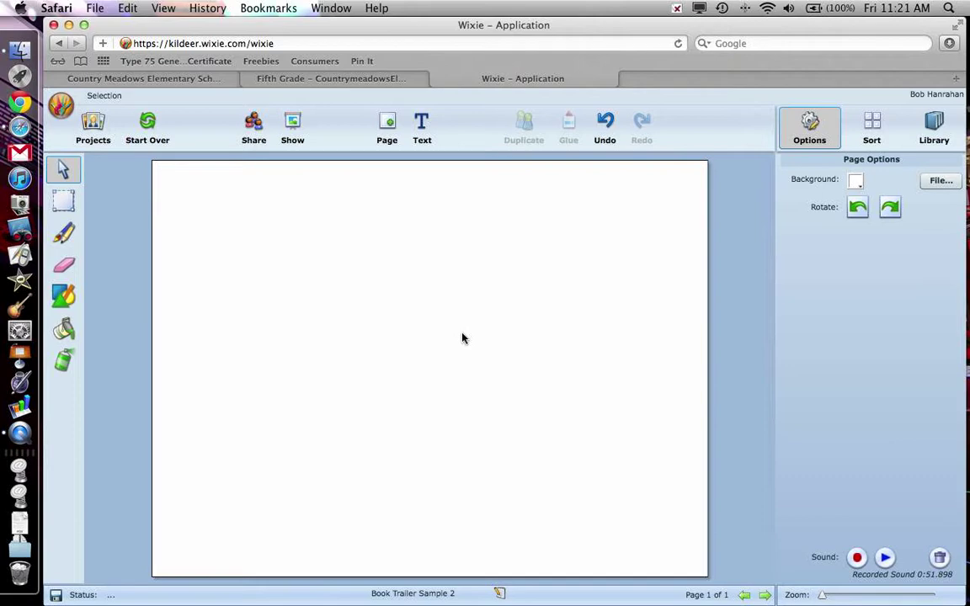
# - Change the project title's number from 2 to 3, making it 'Book Trailer Sample 3'
pyautogui.click(426, 594)
pyautogui.click(460, 595)
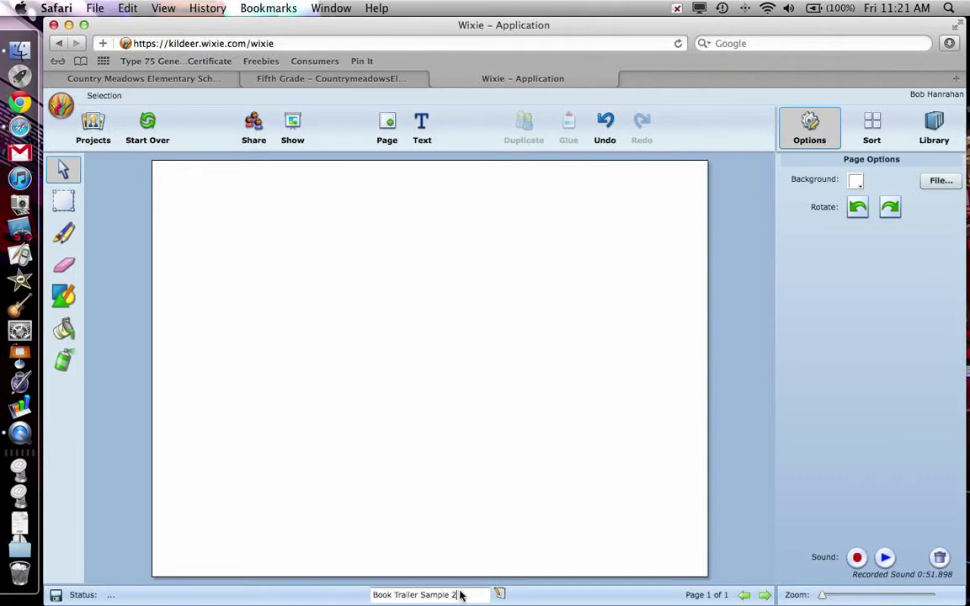
pyautogui.tripleClick(459, 596)
pyautogui.click(460, 595)
pyautogui.press('BackSpace')
pyautogui.write('3')
pyautogui.click(474, 523)
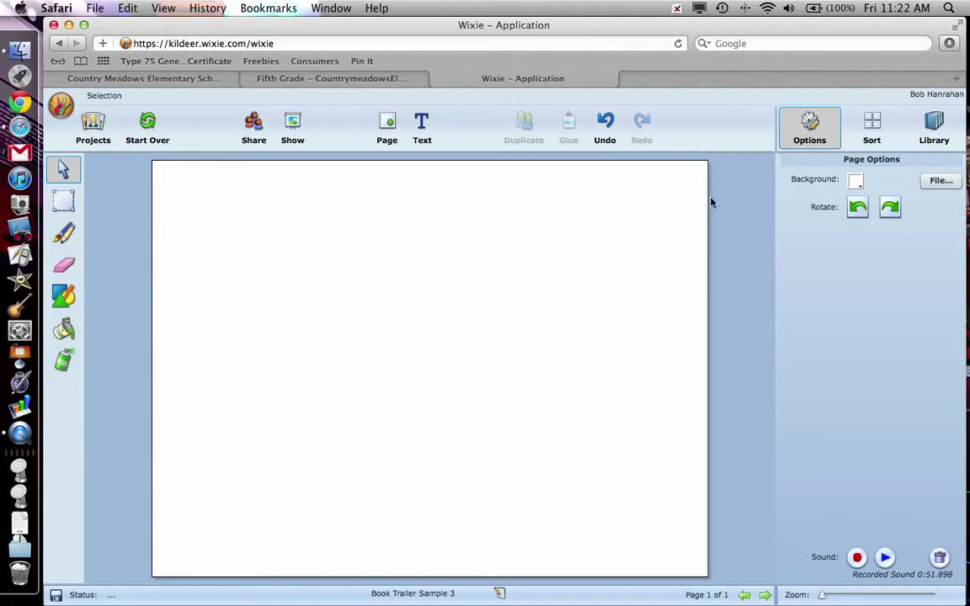
# - Take a webcam snapshot of the 'Are You My Mother?' book from the Library
pyautogui.click(934, 128)
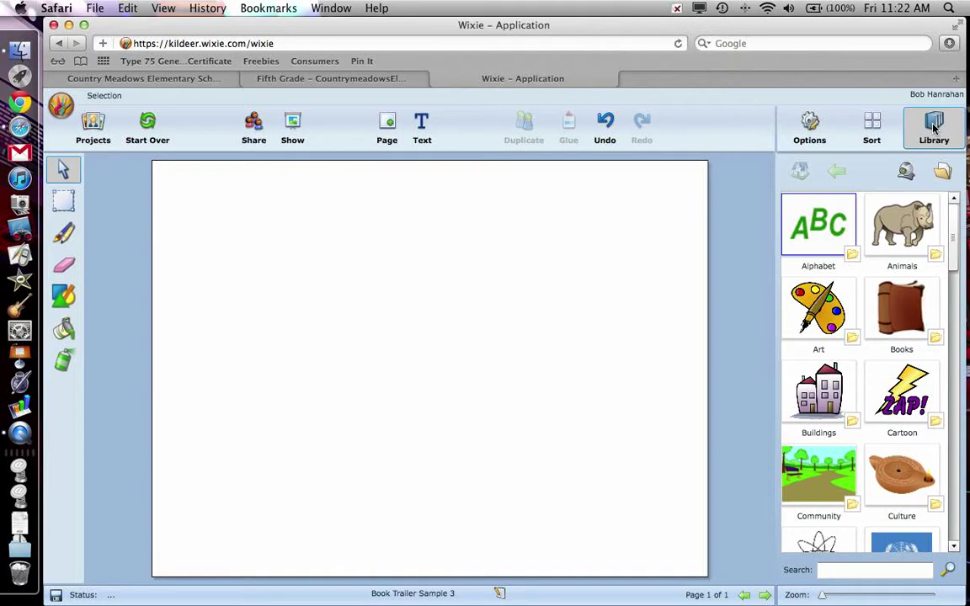
pyautogui.click(906, 171)
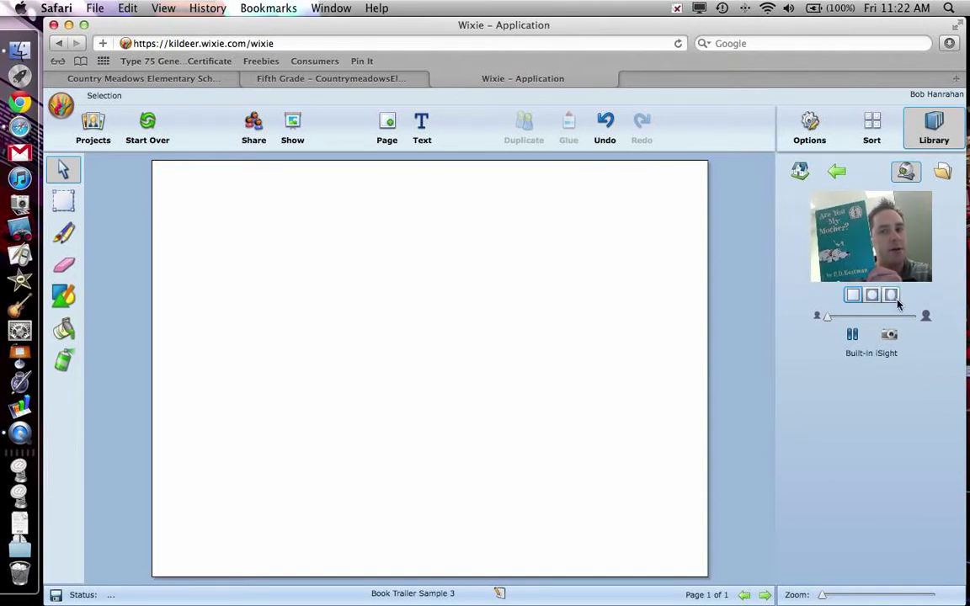
pyautogui.click(891, 336)
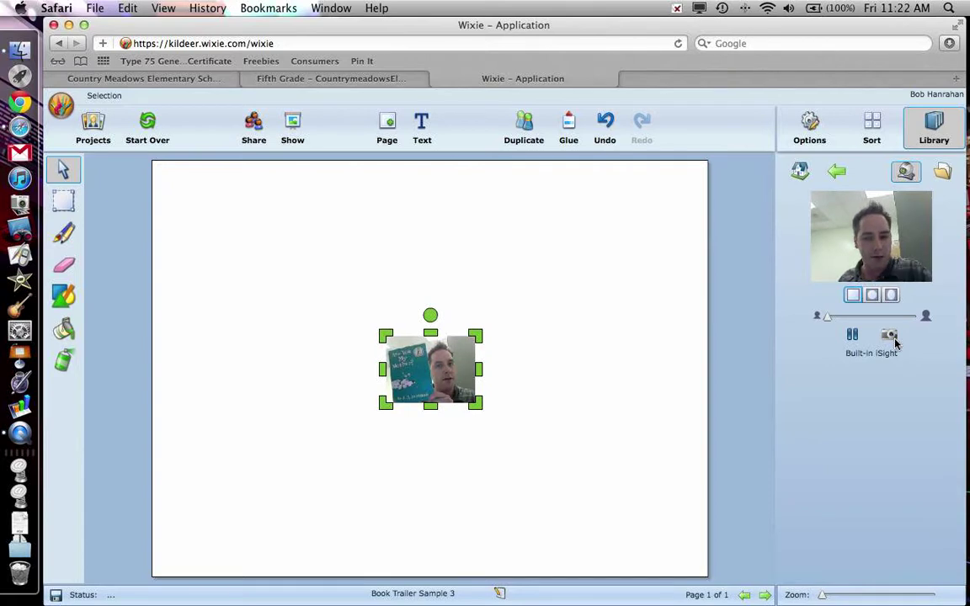
# - Enlarge the snapshot and position it to fill the upper part of the page
pyautogui.moveTo(385, 344); pyautogui.dragTo(199, 216)
pyautogui.moveTo(247, 241); pyautogui.dragTo(522, 539)
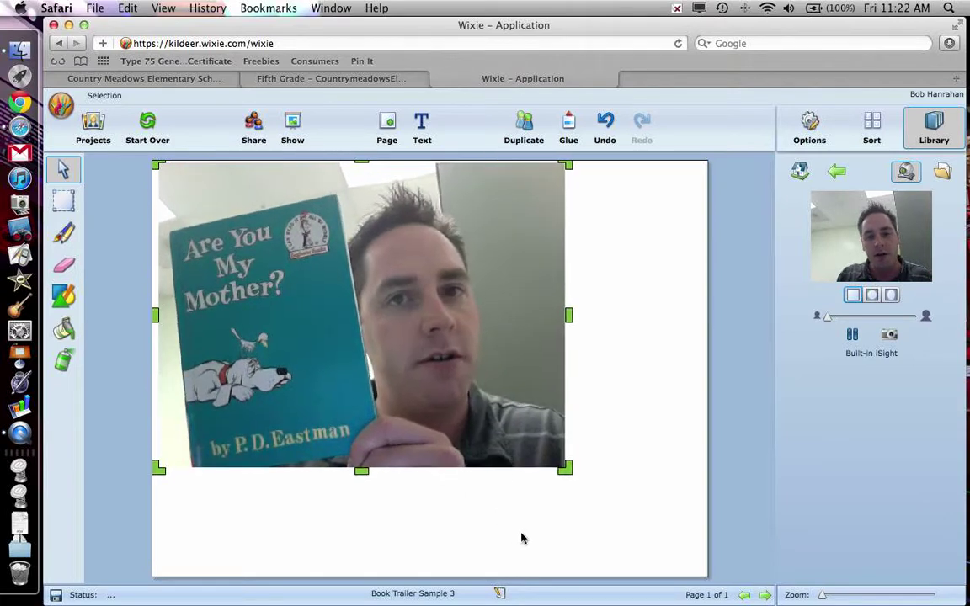
pyautogui.click(659, 443)
pyautogui.moveTo(411, 341); pyautogui.dragTo(468, 345)
pyautogui.click(314, 503)
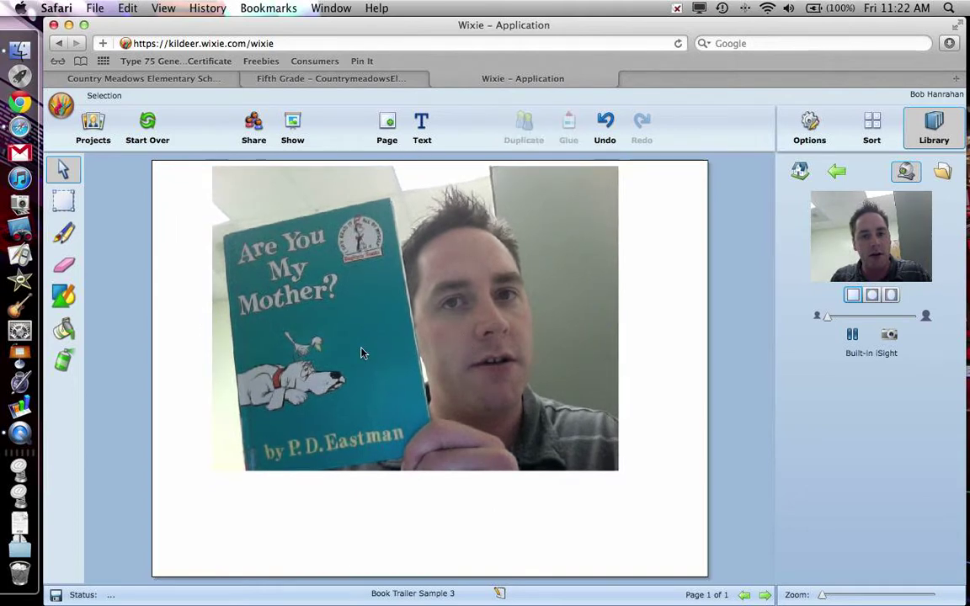
# - Add a text box at the bottom reading 'A book trailer by' plus the teacher's name
pyautogui.click(421, 127)
pyautogui.moveTo(426, 364); pyautogui.dragTo(350, 433)
pyautogui.moveTo(329, 506); pyautogui.dragTo(262, 510)
pyautogui.click(259, 507)
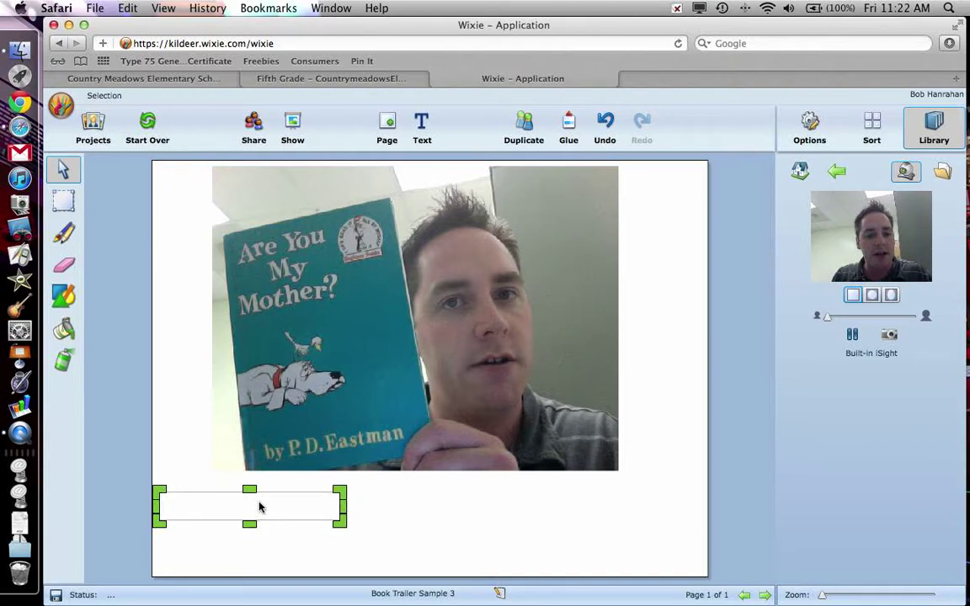
pyautogui.write('A boo')
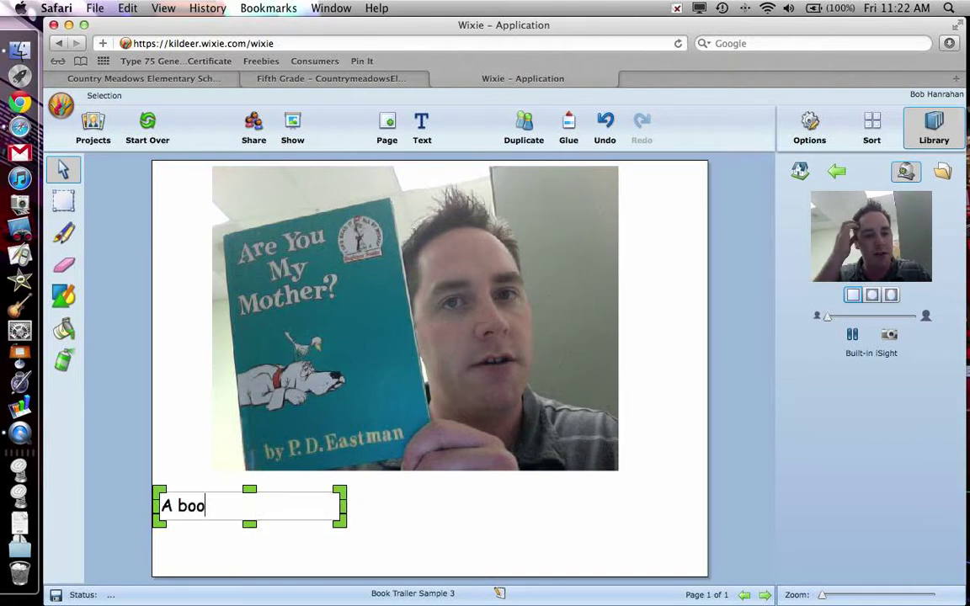
pyautogui.write('k trailer by')
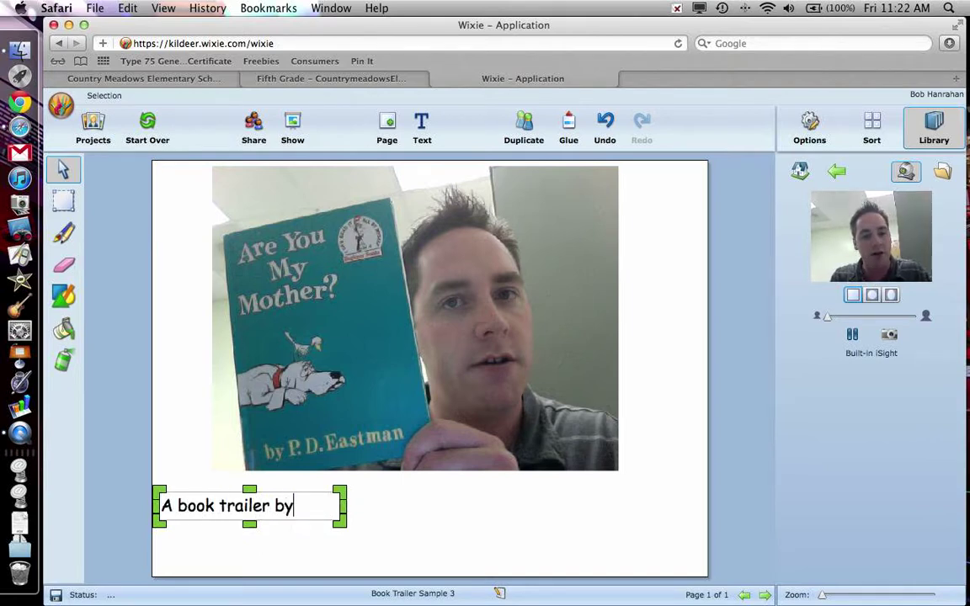
pyautogui.write(' Mr. Hanrahan')
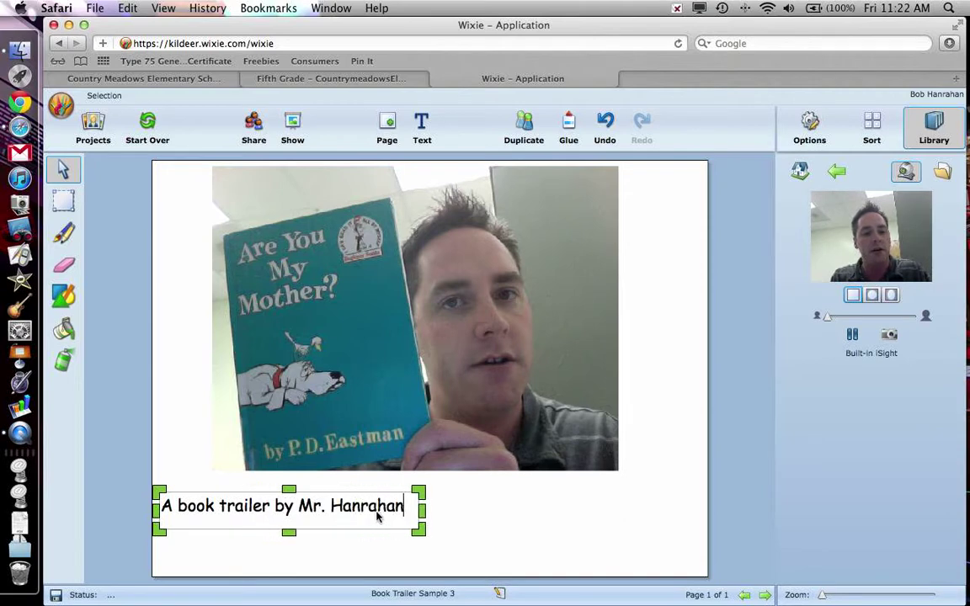
# - Centre the caption beneath the book photo
pyautogui.click(477, 516)
pyautogui.moveTo(337, 507); pyautogui.dragTo(491, 518)
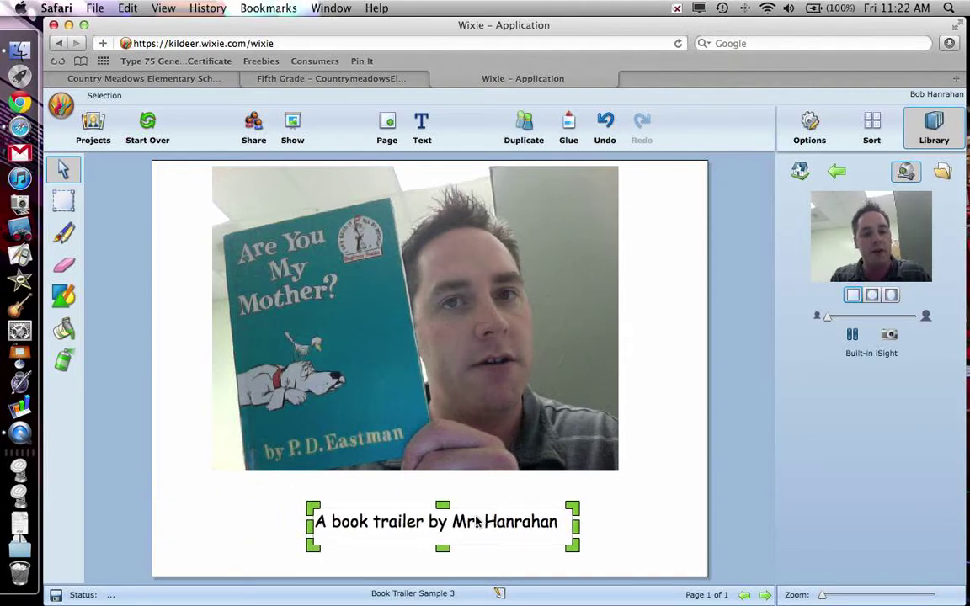
pyautogui.click(274, 516)
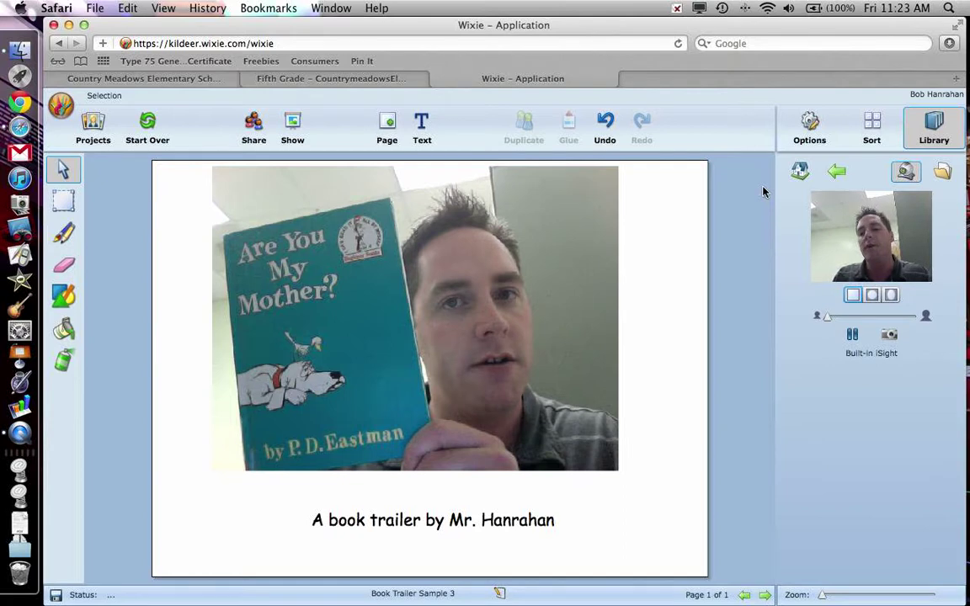
# - Delete the existing sound from the page in Options and confirm the warning
pyautogui.click(823, 134)
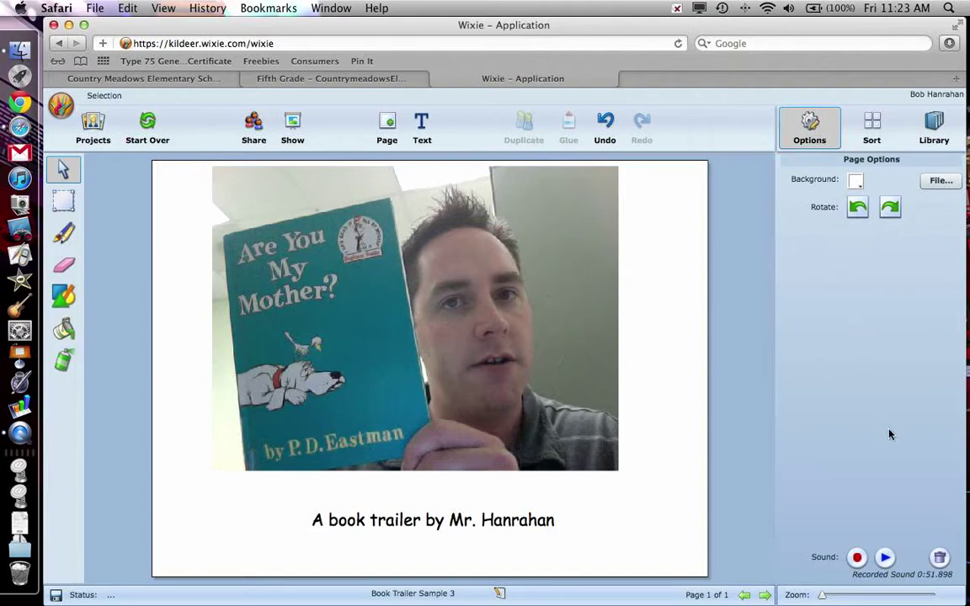
pyautogui.click(938, 556)
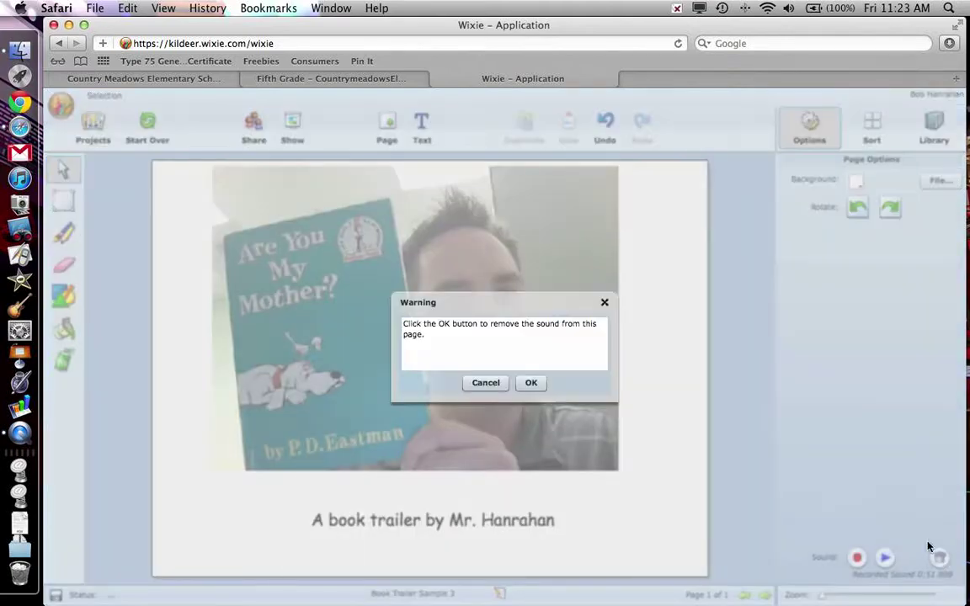
pyautogui.click(539, 384)
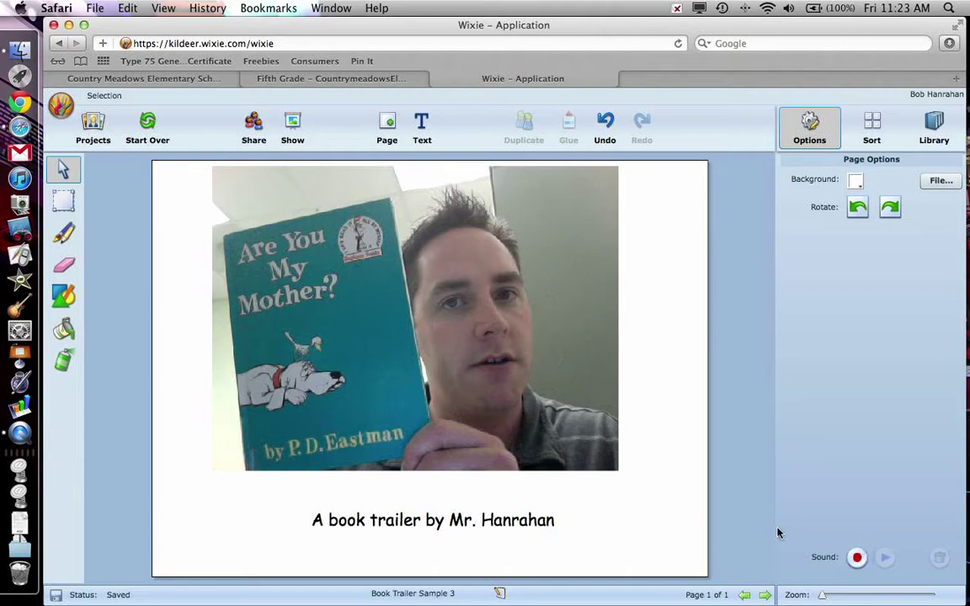
# - Record a new narration of about 51 seconds for the page
pyautogui.click(856, 557)
pyautogui.click(859, 558)
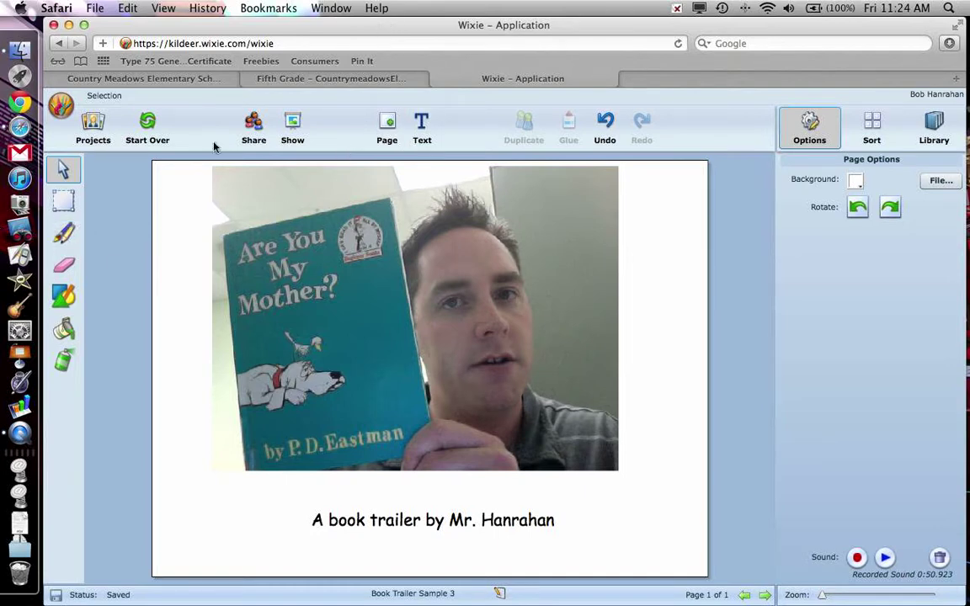
pyautogui.press('super+Tab')
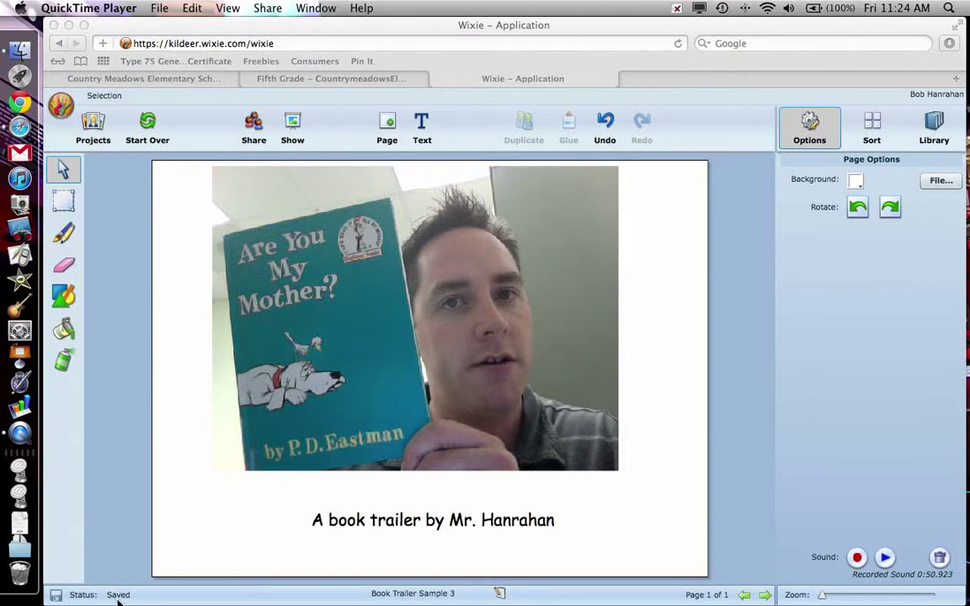
pyautogui.click(56, 597)
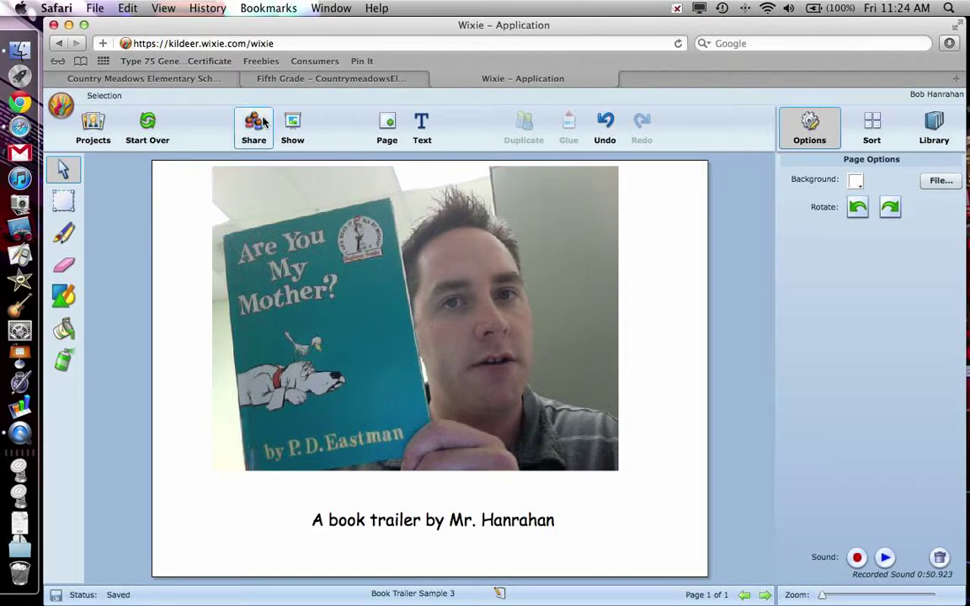
pyautogui.click(291, 124)
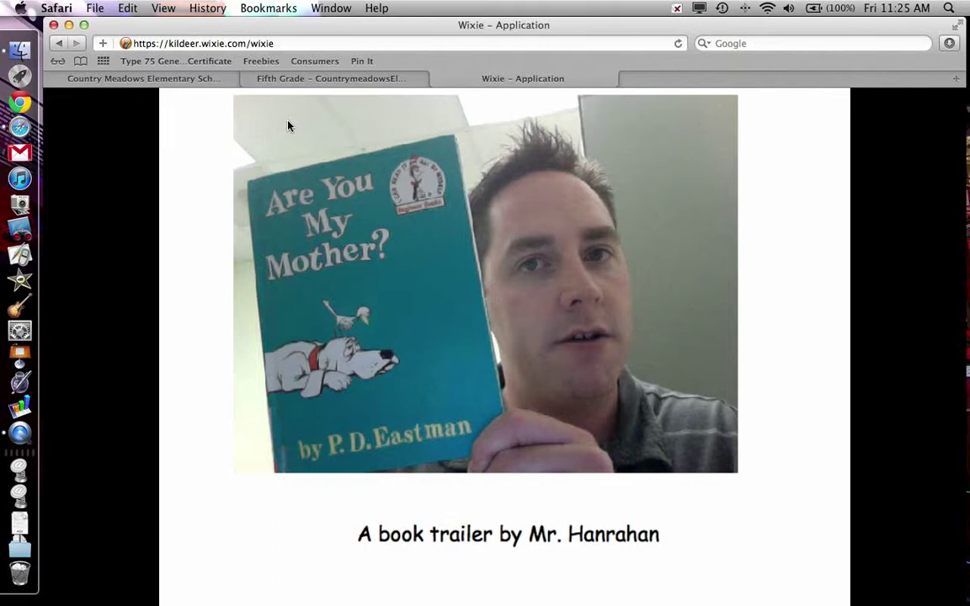
pyautogui.moveTo(406, 82)
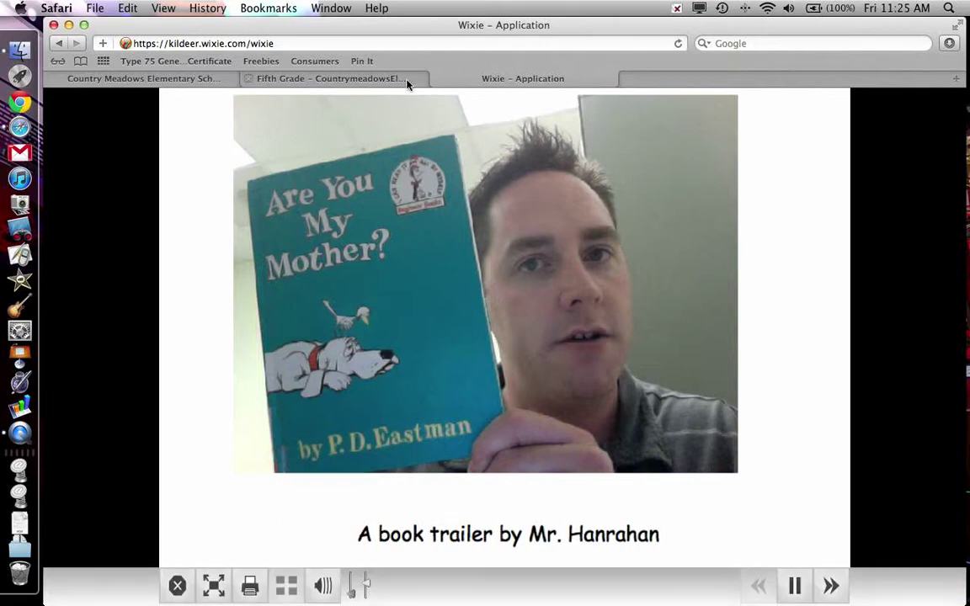
pyautogui.click(178, 586)
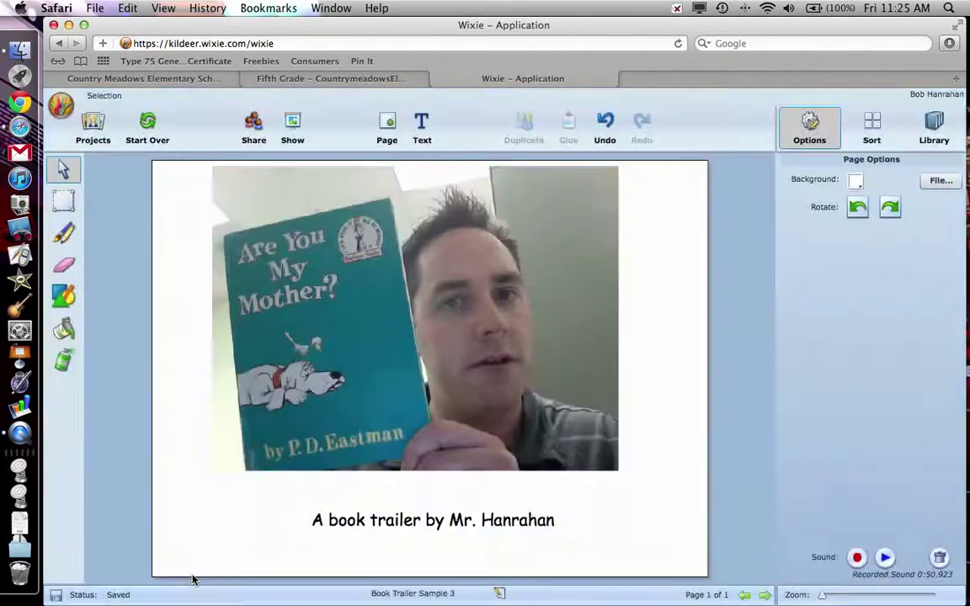